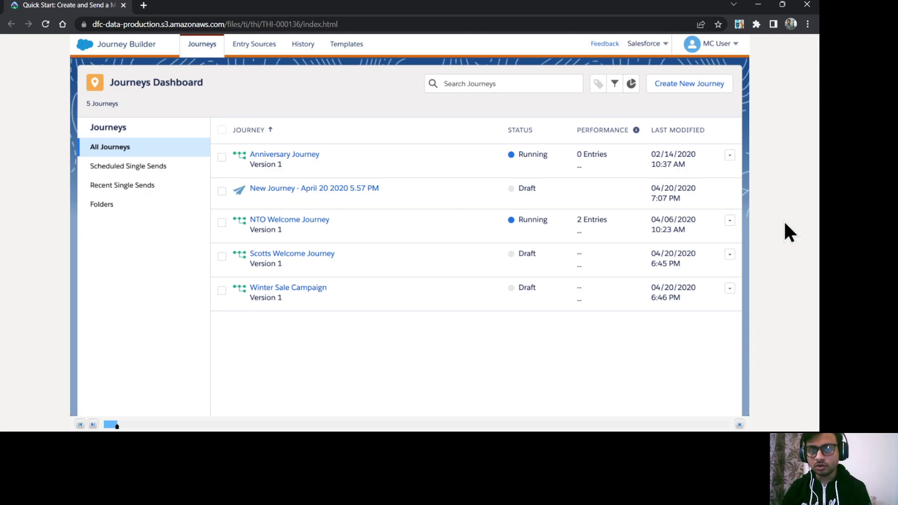
- Create a new Single Send journey using Email and Data Extension steps
click(800, 445)
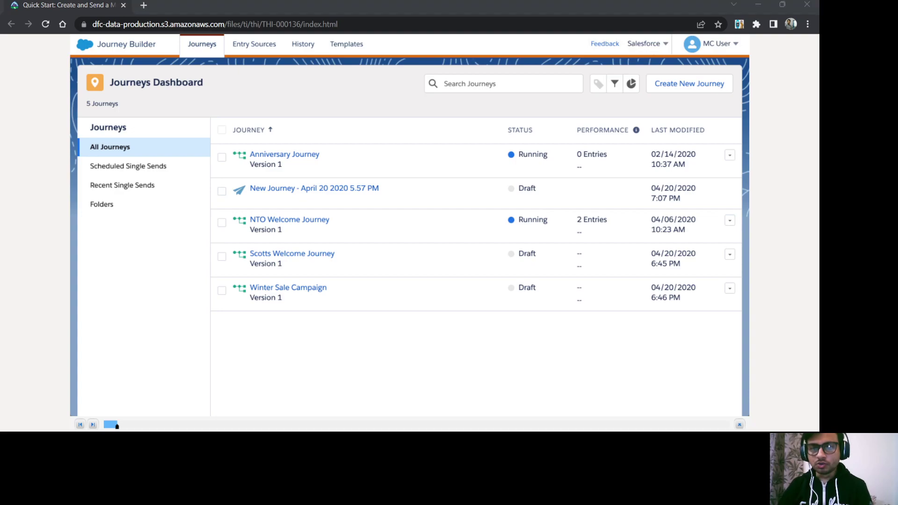
click(787, 235)
click(693, 88)
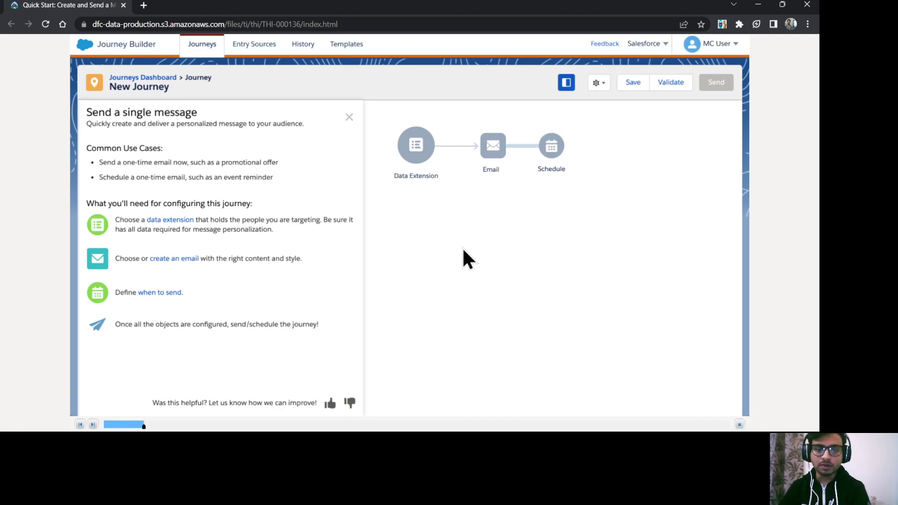
- Select the Cloud Kicks customers data extension as the entry audience and return to Summary
click(420, 154)
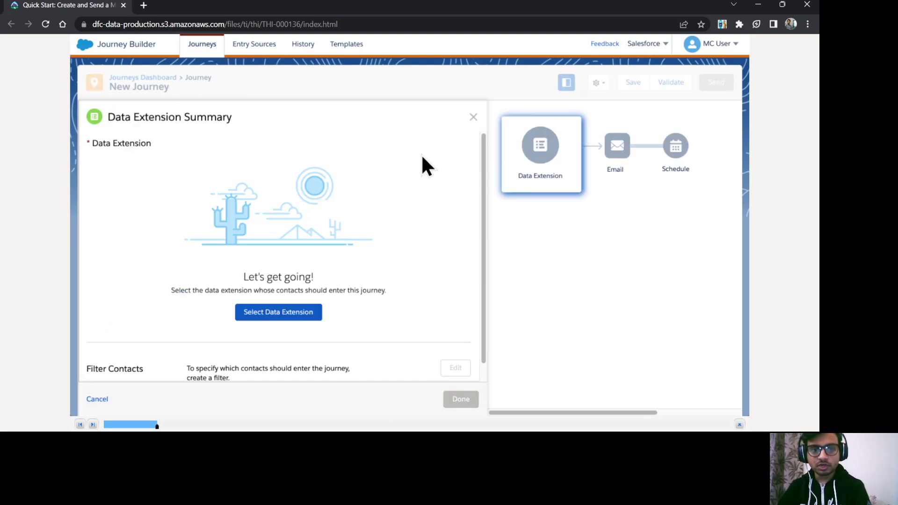
click(276, 316)
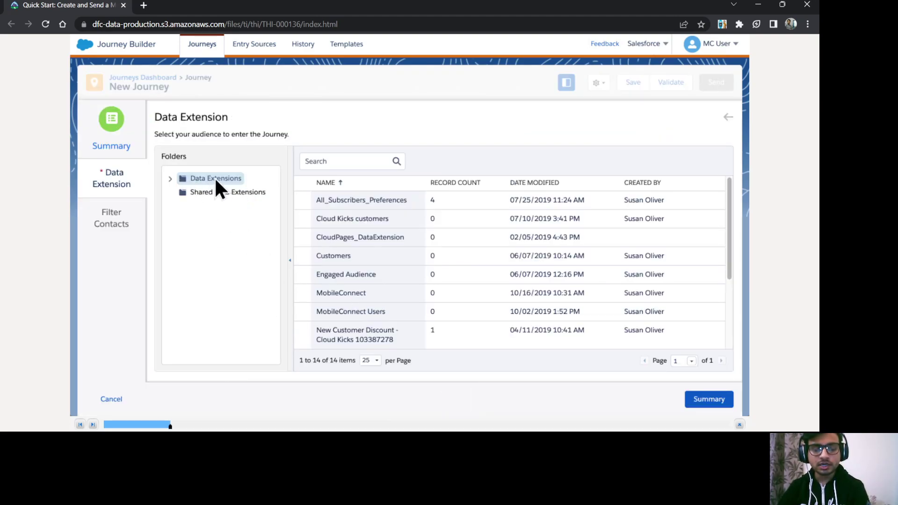
click(351, 220)
click(709, 401)
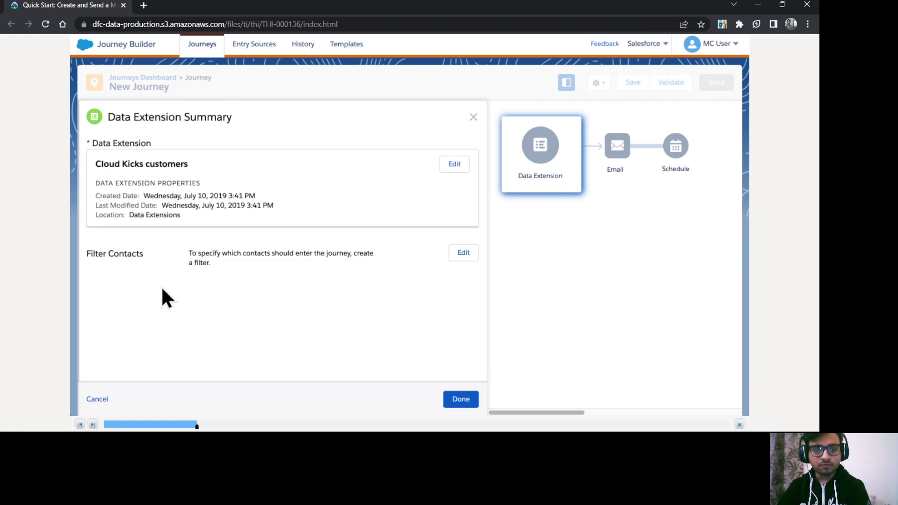
- Edit the contact filter and browse Scotts Customers > Cloud Kicks customers > Purchases attributes
click(461, 254)
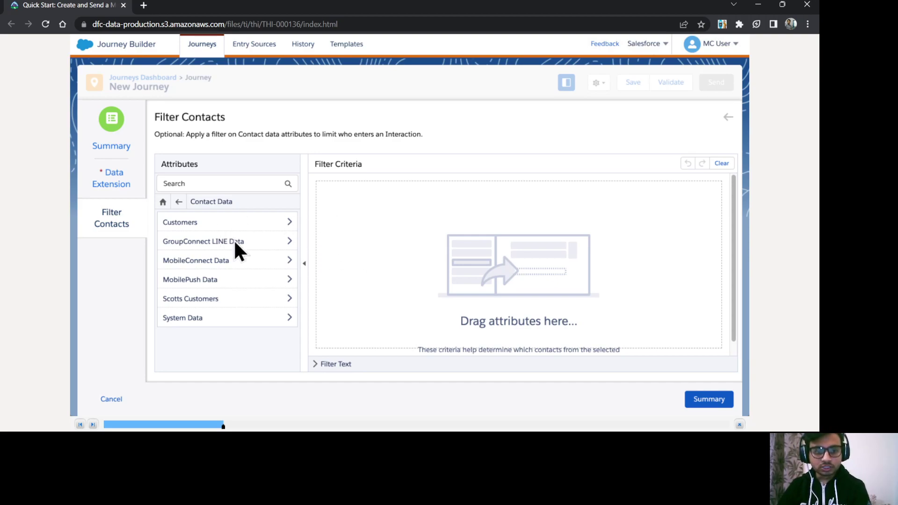
click(229, 298)
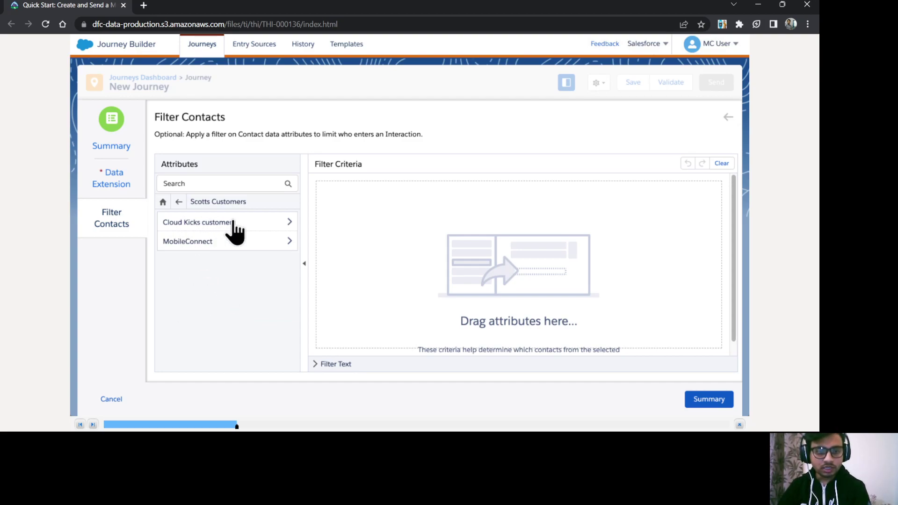
click(257, 223)
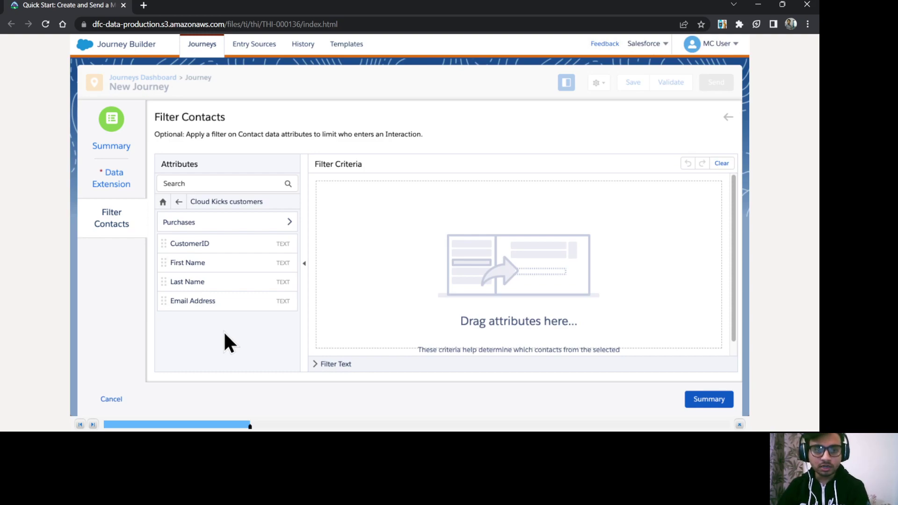
click(258, 233)
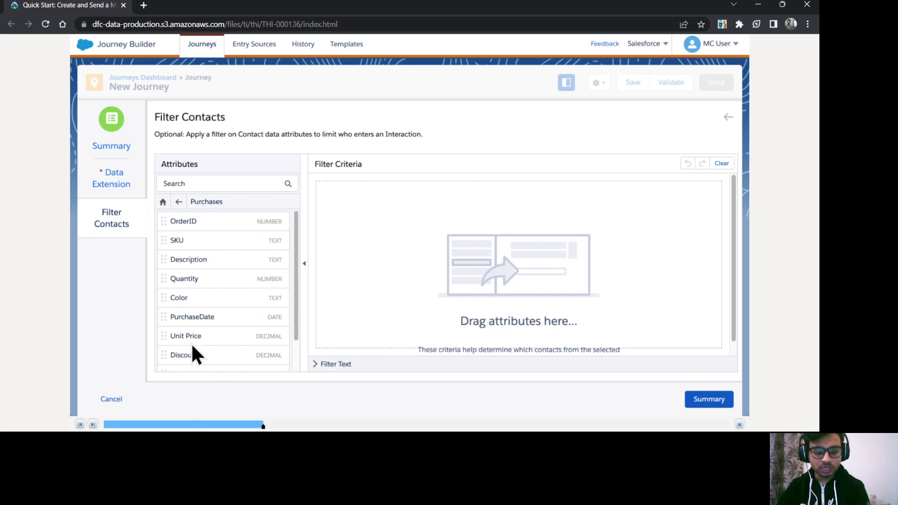
- Add a filter condition PurchaseDate equal to Today Minus 1 Day, then return to Summary
drag(191, 318, 370, 250)
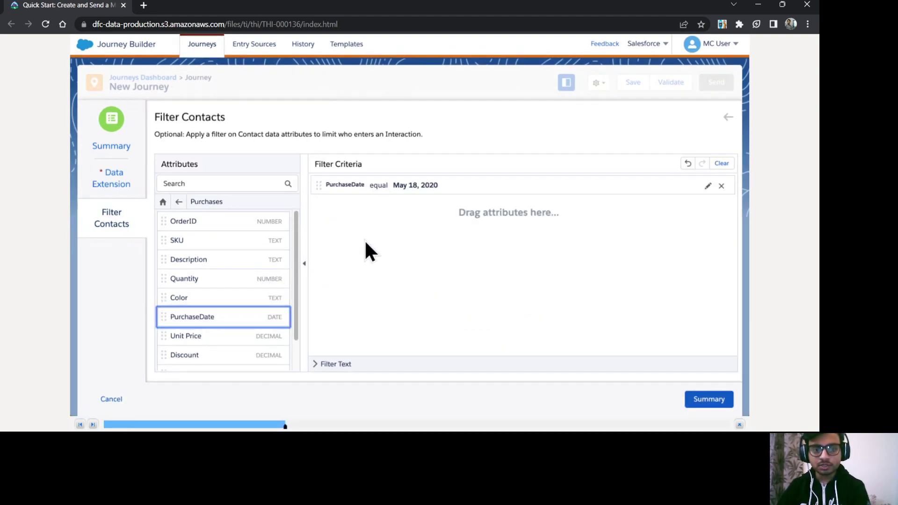
click(414, 191)
click(535, 215)
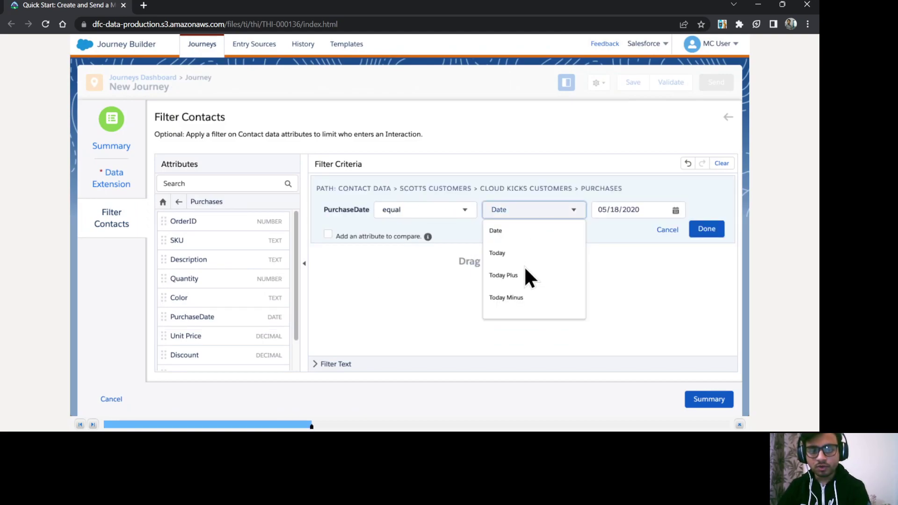
click(506, 299)
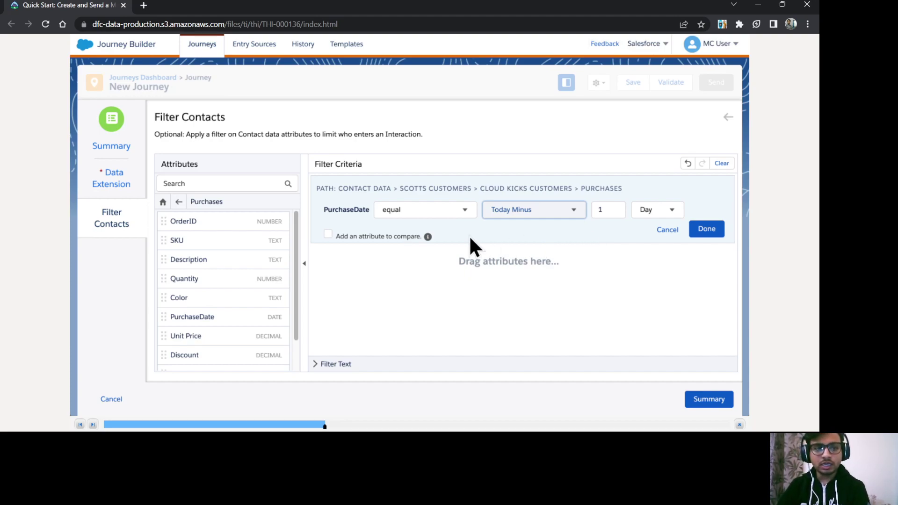
click(704, 231)
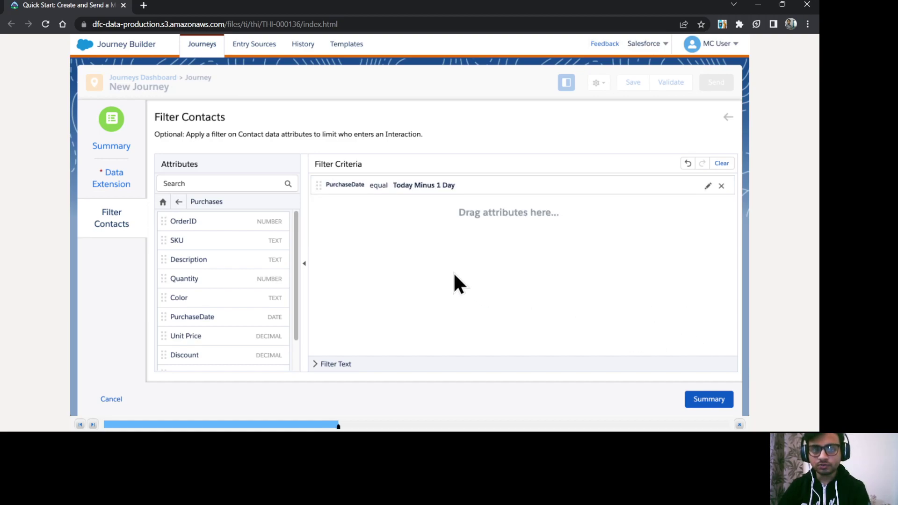
click(706, 402)
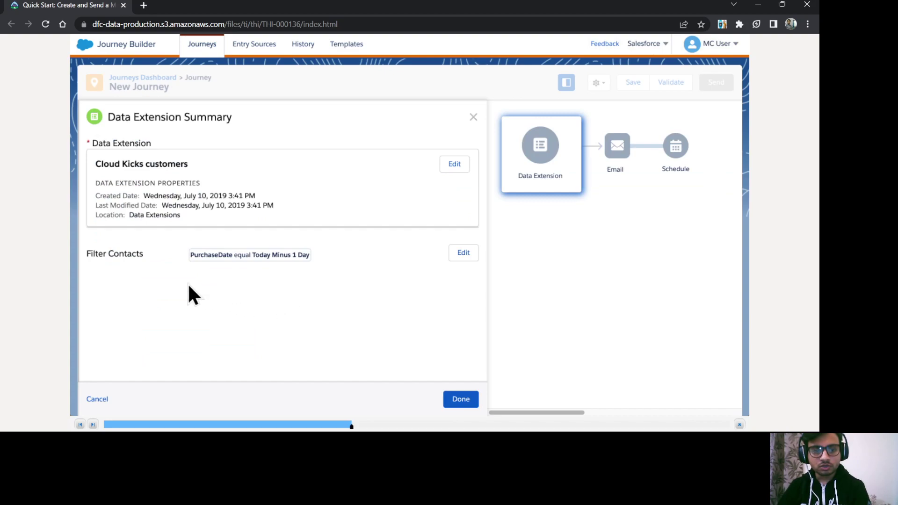
- Finish the audience step, begin Exercise 2, and open the Email step's settings
click(466, 401)
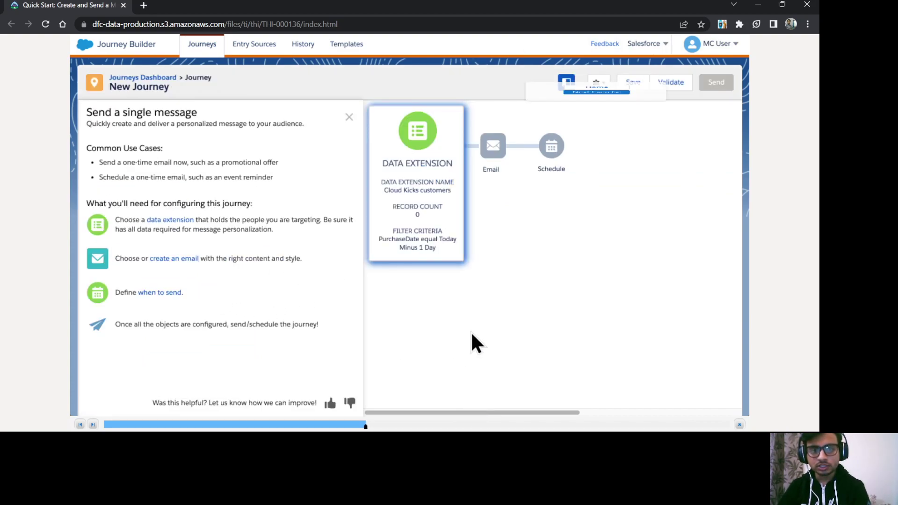
click(601, 285)
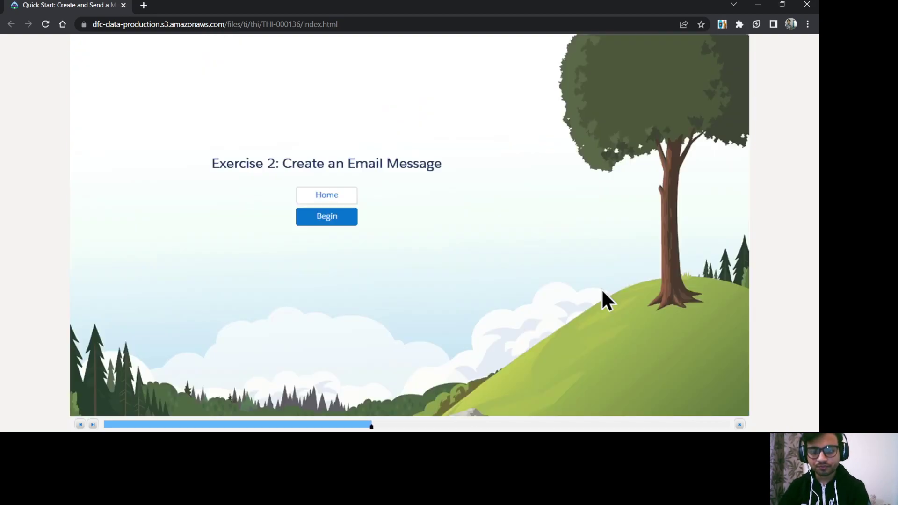
click(353, 216)
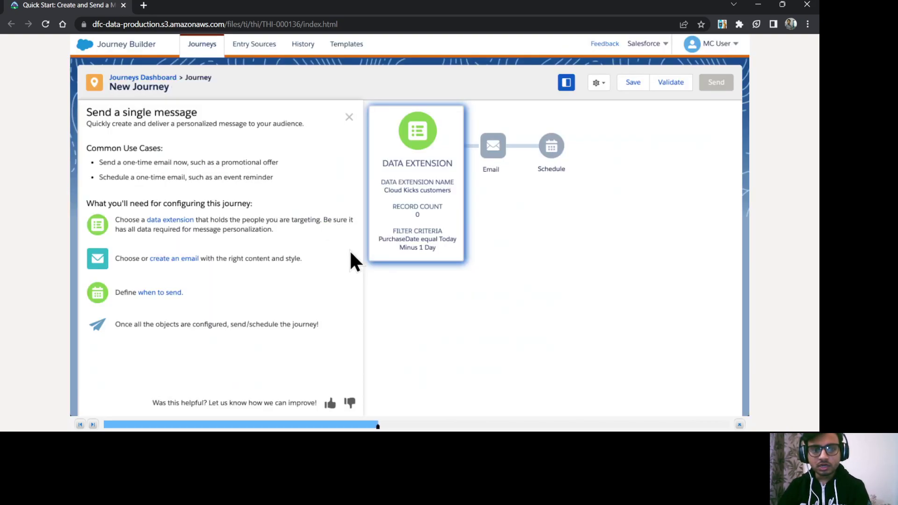
click(493, 149)
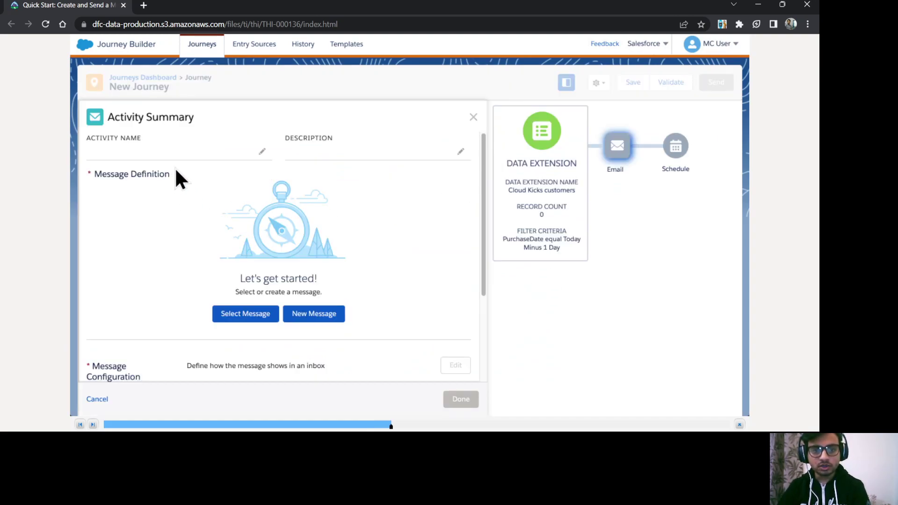
- Start a new email message from the Basic 1-3-1 Column Image template
click(320, 319)
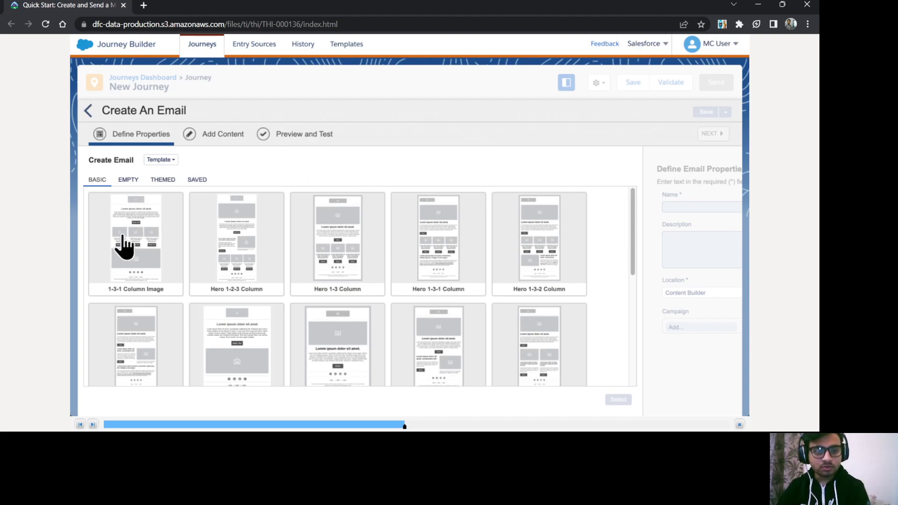
click(123, 236)
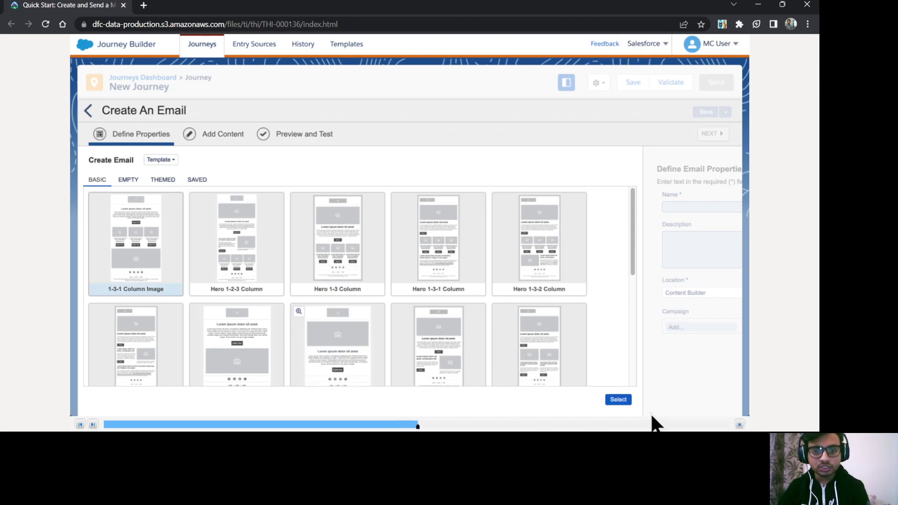
- Name the email 'Welcome to Cloud Kicks!' and continue to Add Content
click(617, 400)
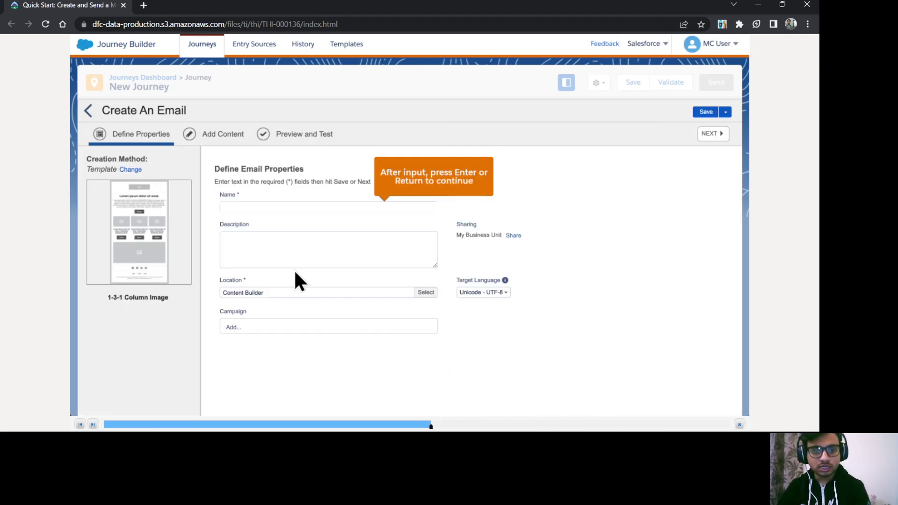
click(259, 207)
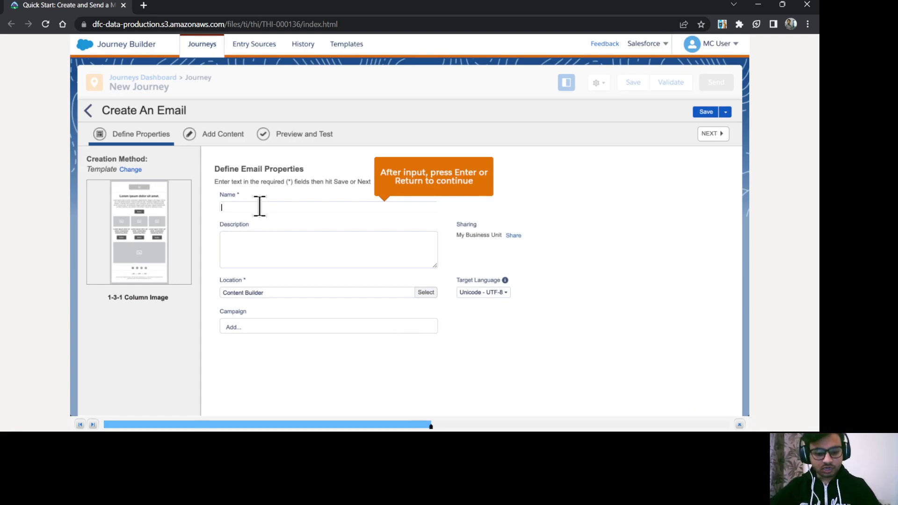
text(Welcom)
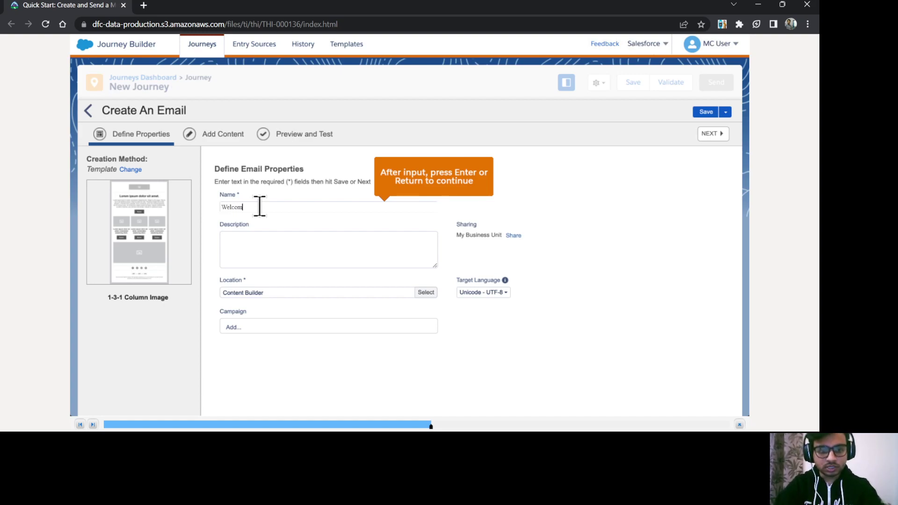
text(e to Cloud)
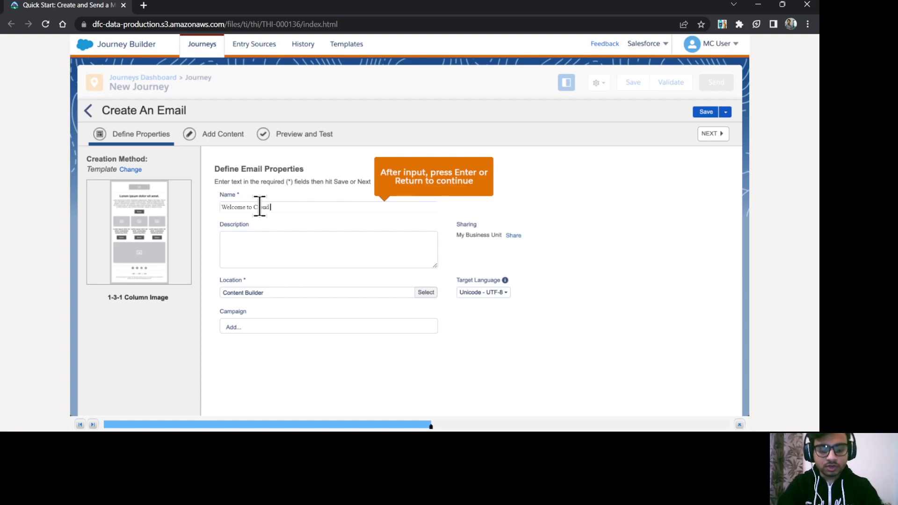
text( Kicks)
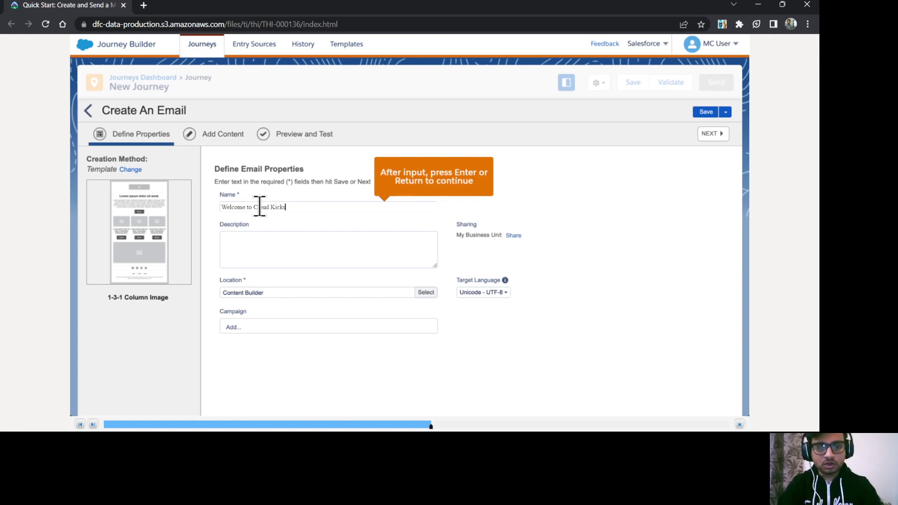
text(!)
key(Return)
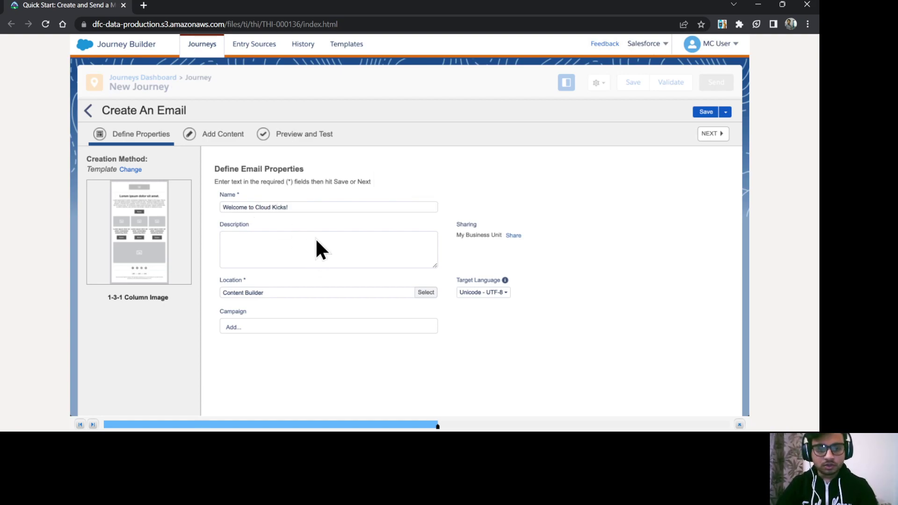
click(711, 135)
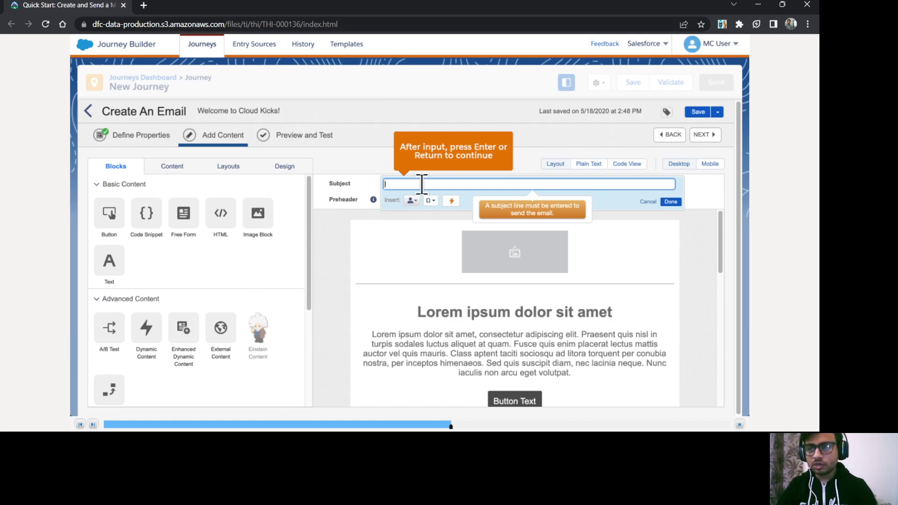
- Set subject 'Welcome to Cloud Kicks!' and preheader 'We are glad to have you.'
text(We)
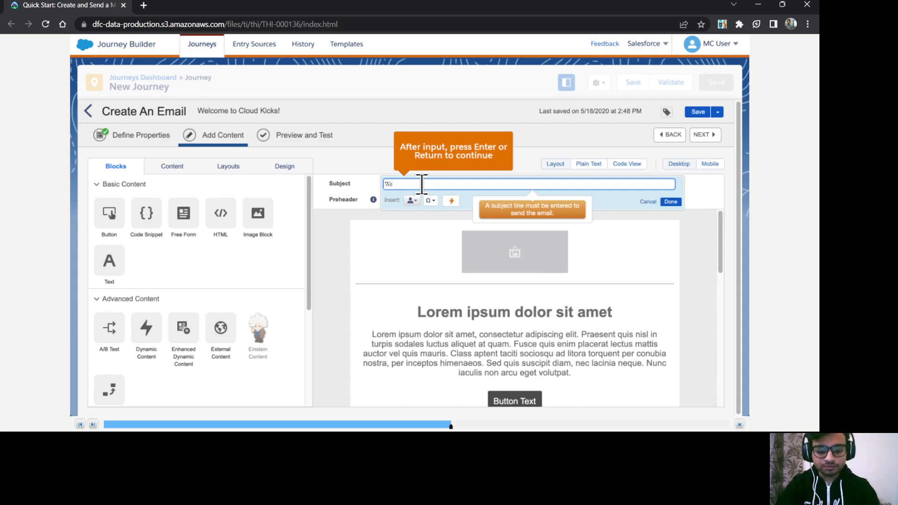
text(lcome to )
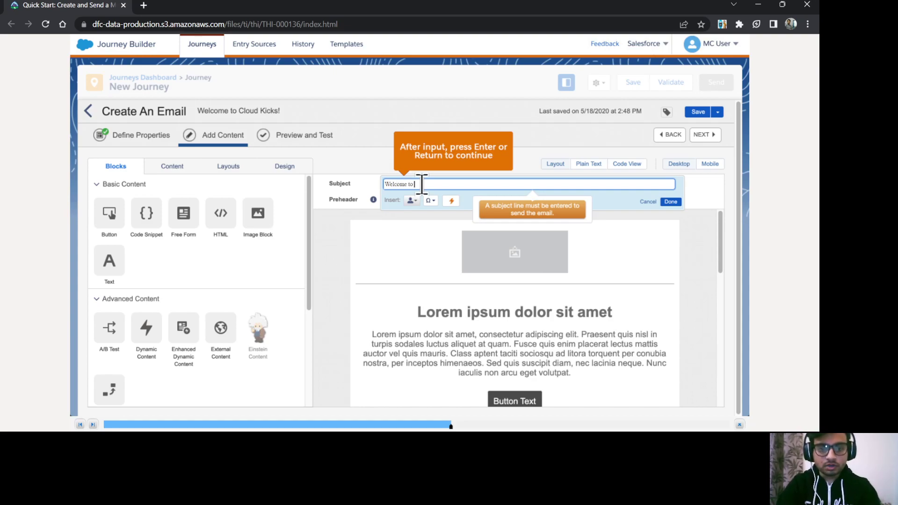
text(Cloud K)
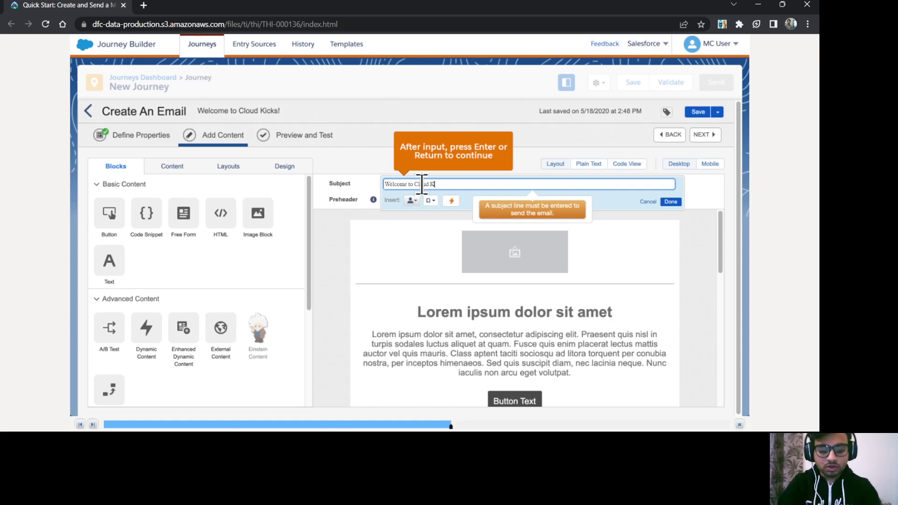
text(icks!)
key(Return)
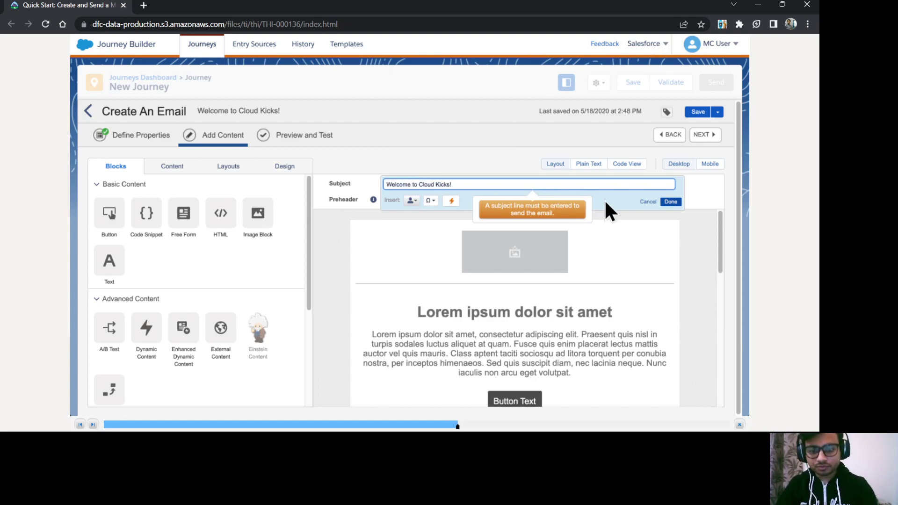
click(676, 202)
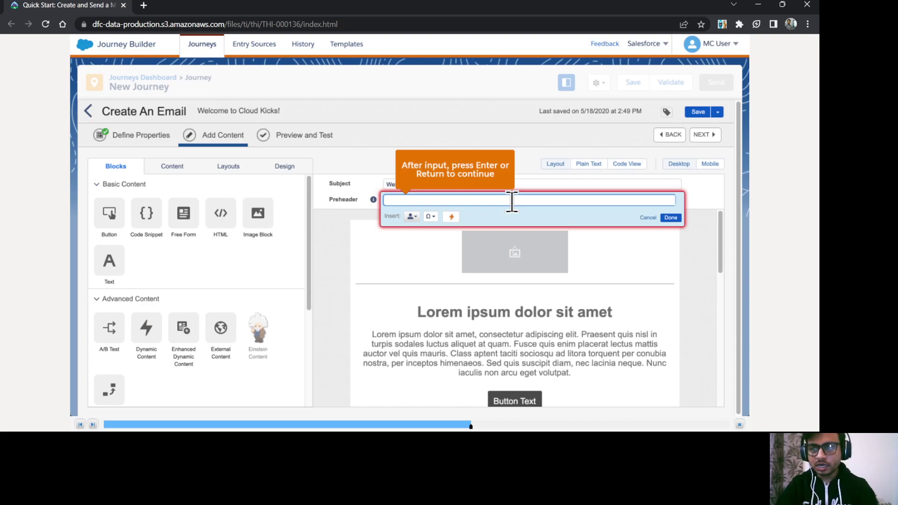
text(We are )
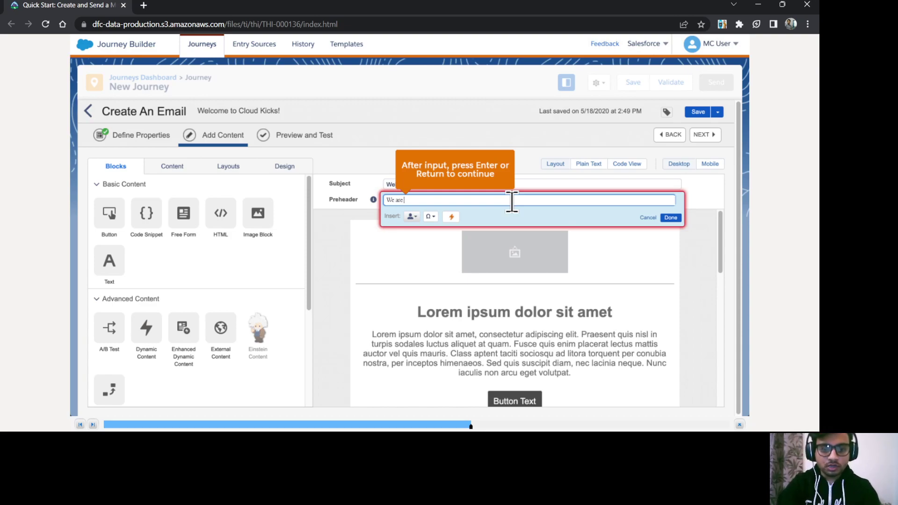
text(glad t)
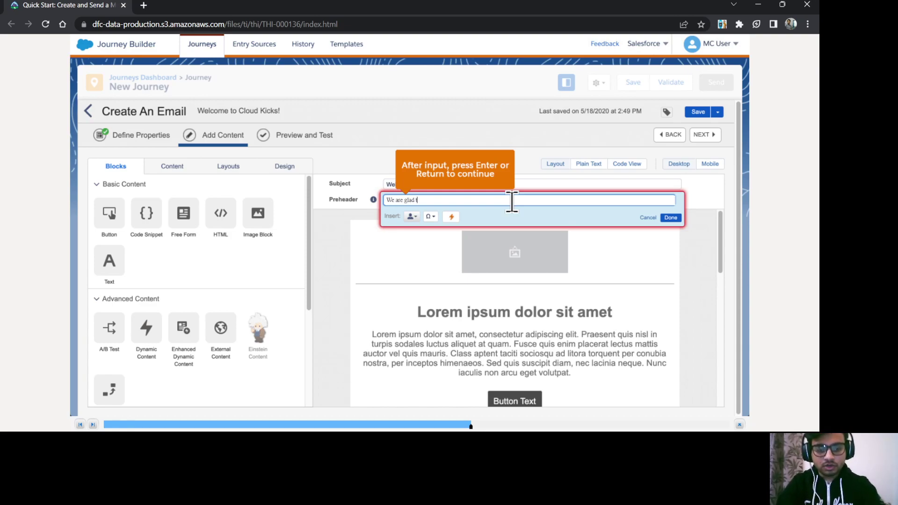
text(o have)
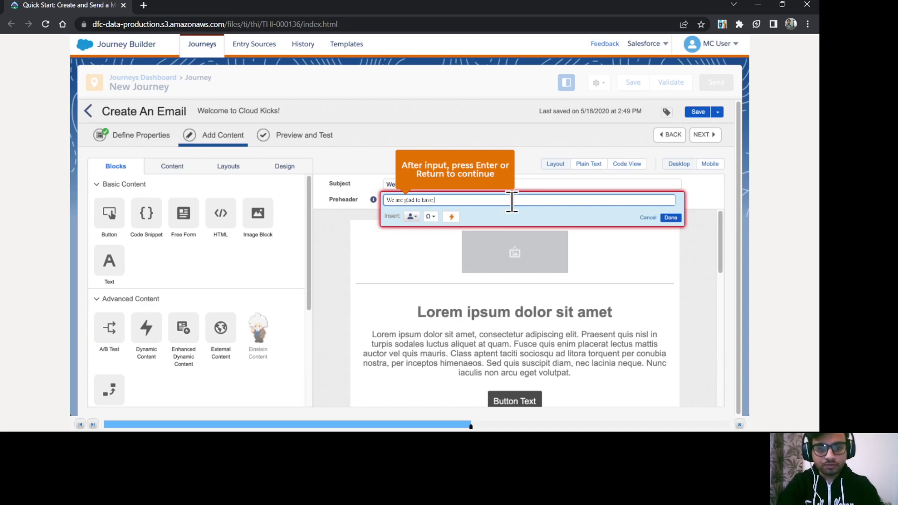
text( yo)
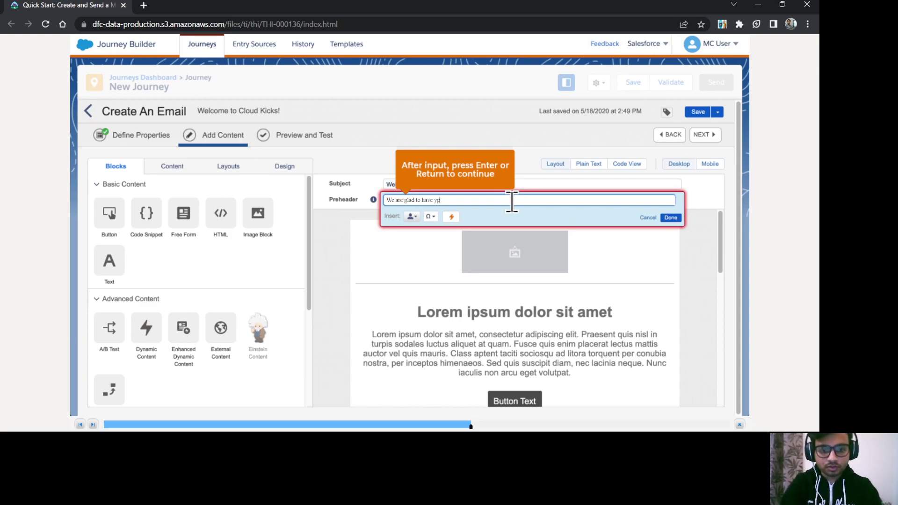
text(u)
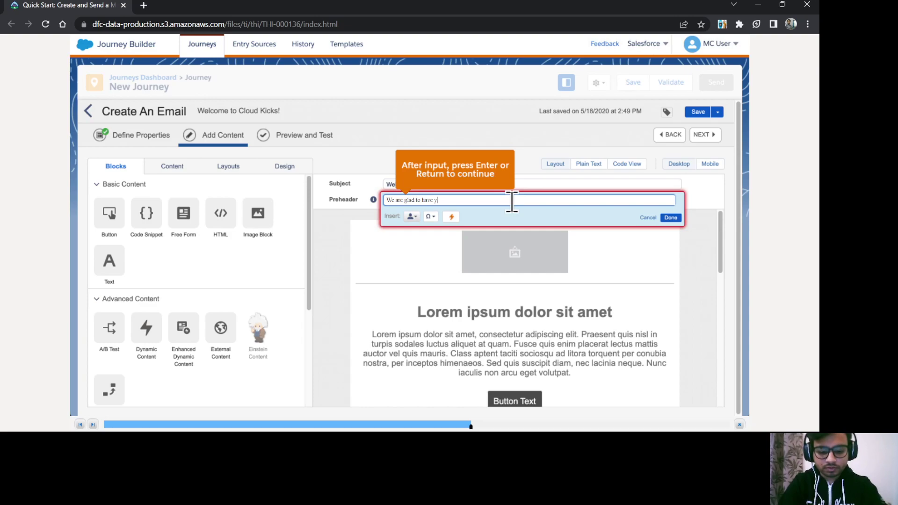
text(.)
key(Return)
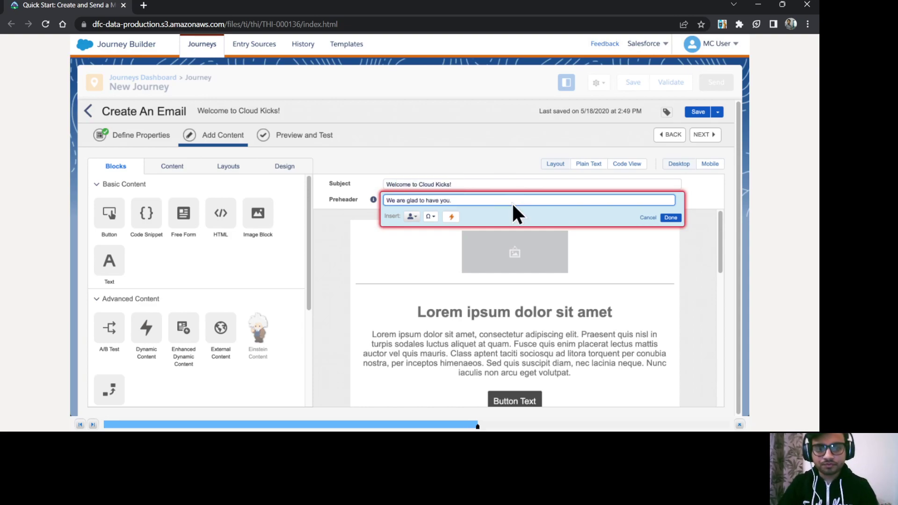
click(673, 218)
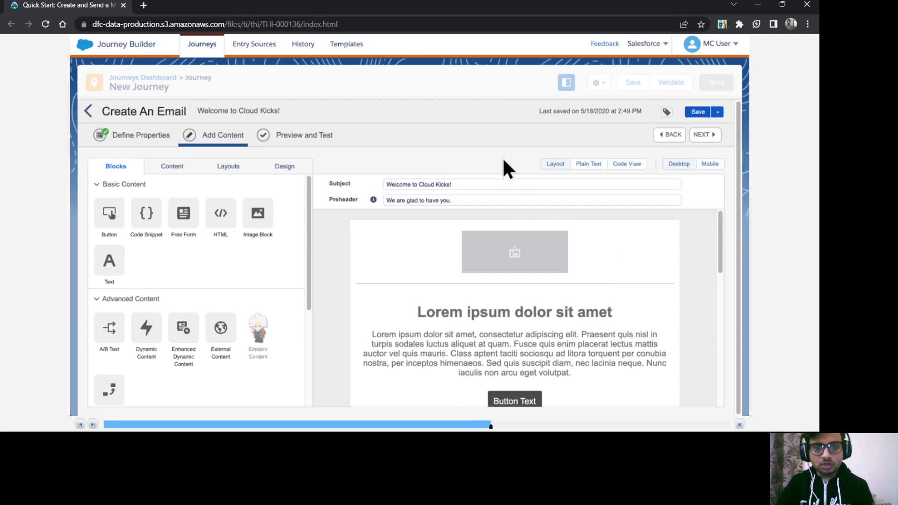
- Swap the header image for HeroImg.jpg from Content Builder
click(526, 265)
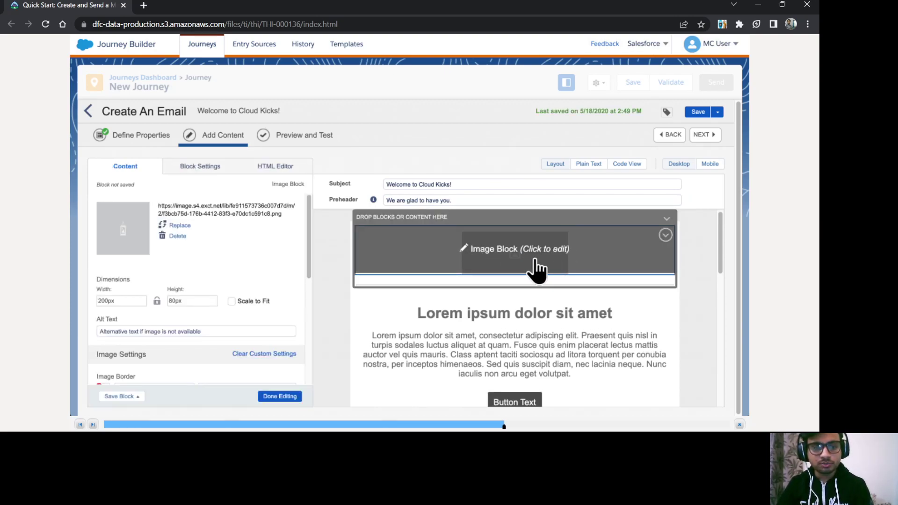
click(179, 226)
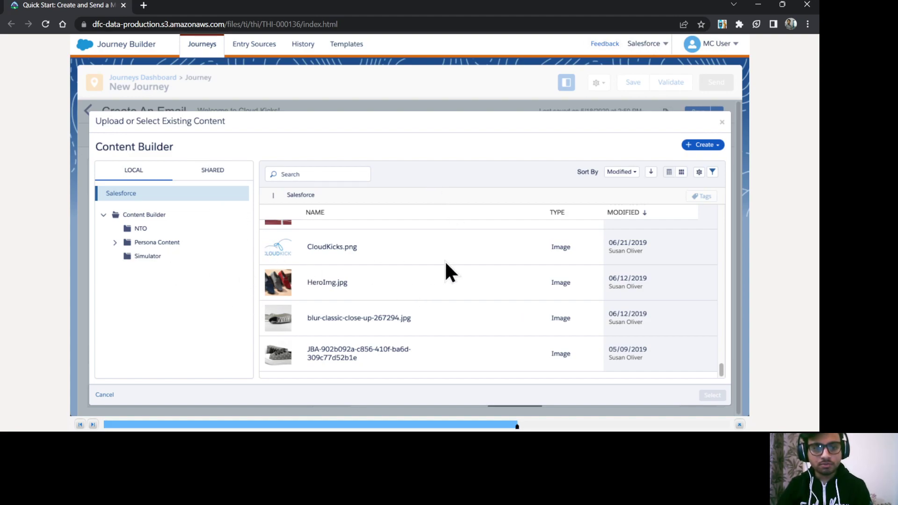
click(335, 283)
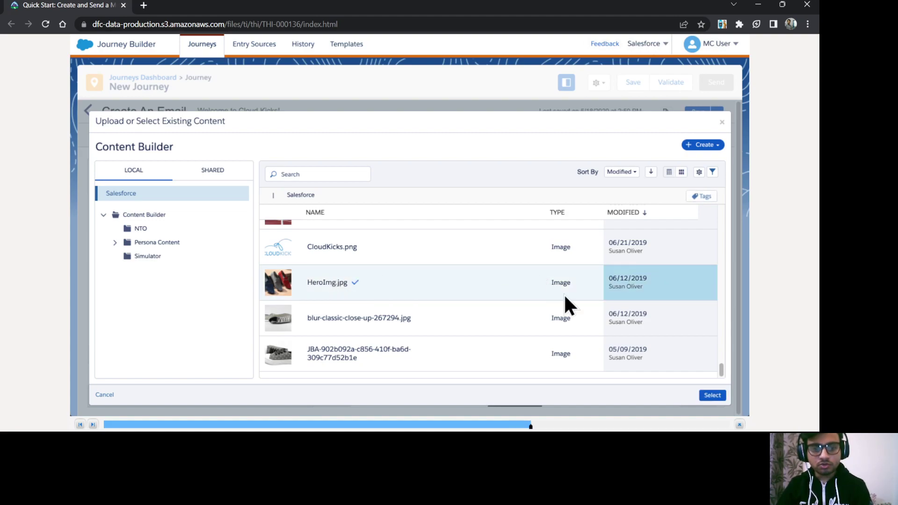
click(713, 395)
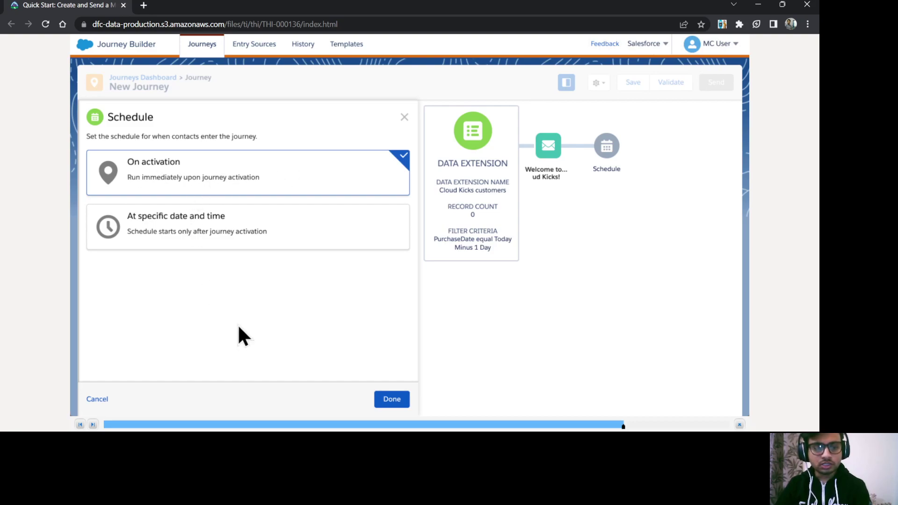
- Confirm the On activation schedule for the journey
click(389, 405)
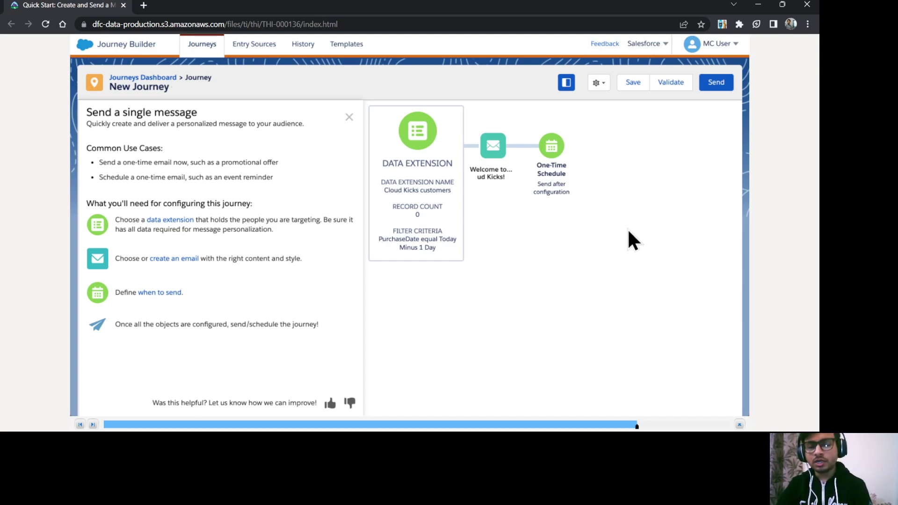
- Validate the journey, confirm 'Prepare for takeoff!' shows no errors, and return to the draft
click(671, 84)
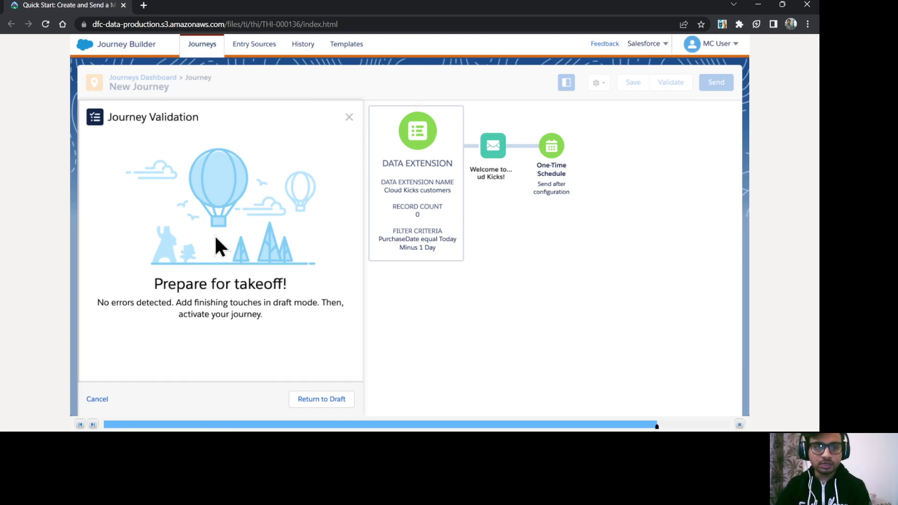
click(321, 399)
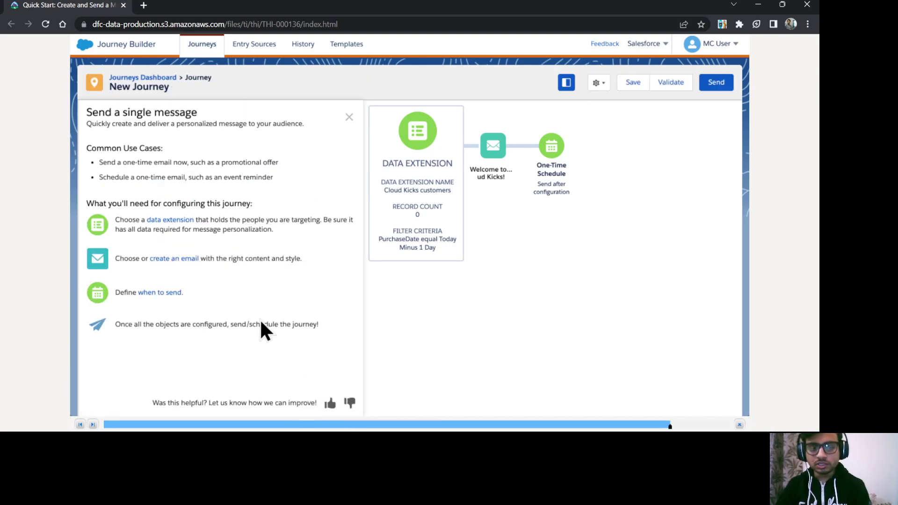